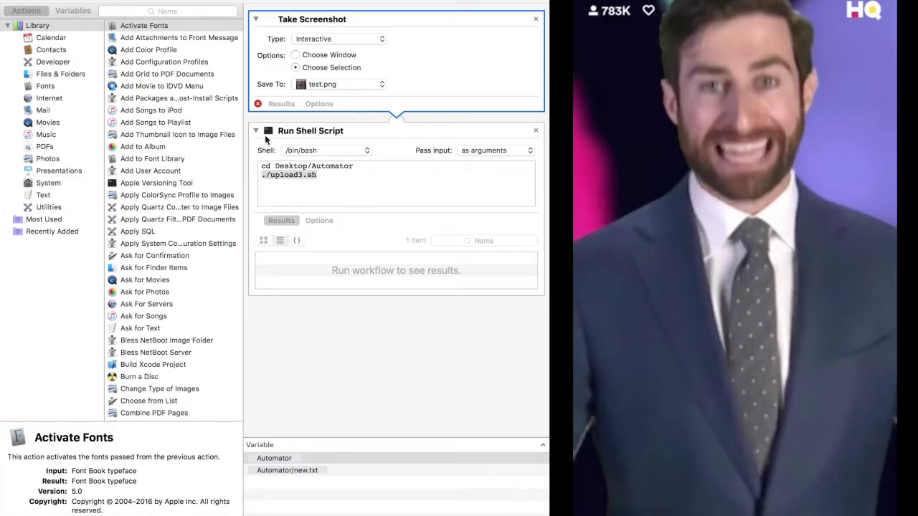
Set the upload3.sh screenshot workflow aside and display the hq.php script in Sublime Text.
mouse_move(699, 159)
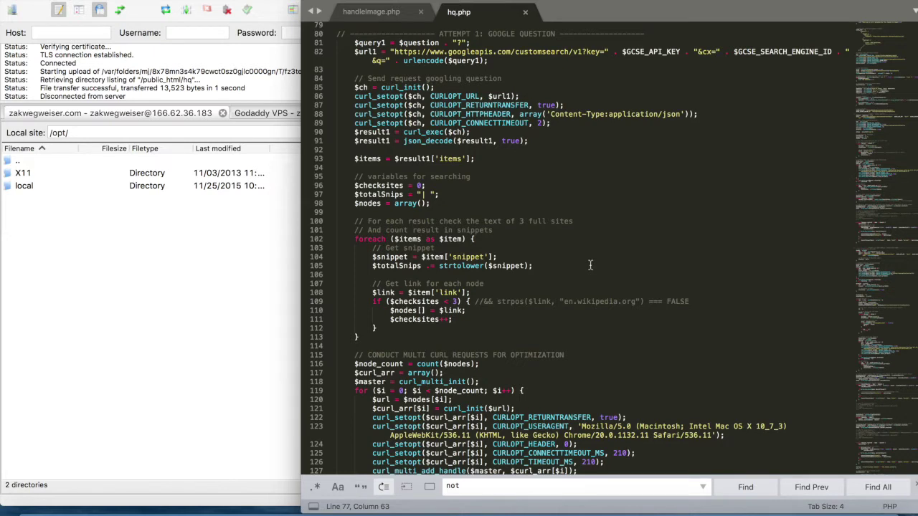
Read the hq.php scoring code from the Google-question comment on line 80 downward.
drag(645, 34, 545, 34)
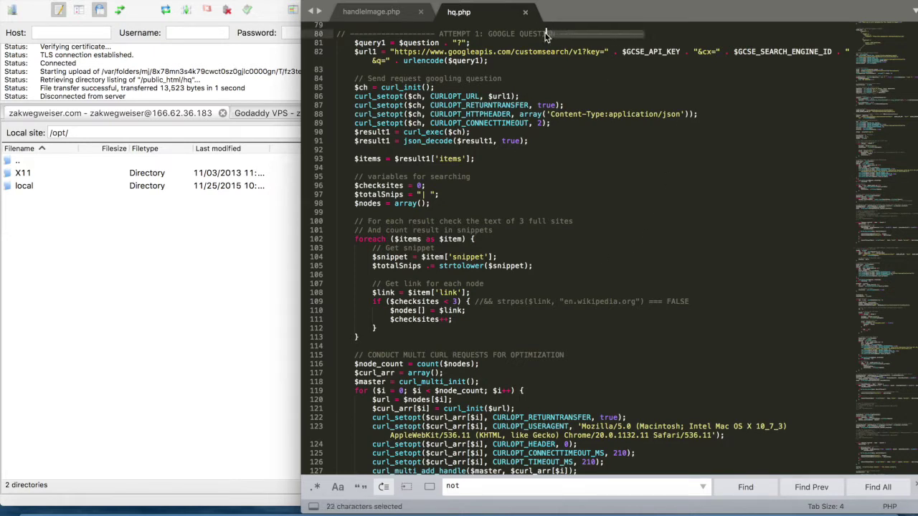
click(567, 143)
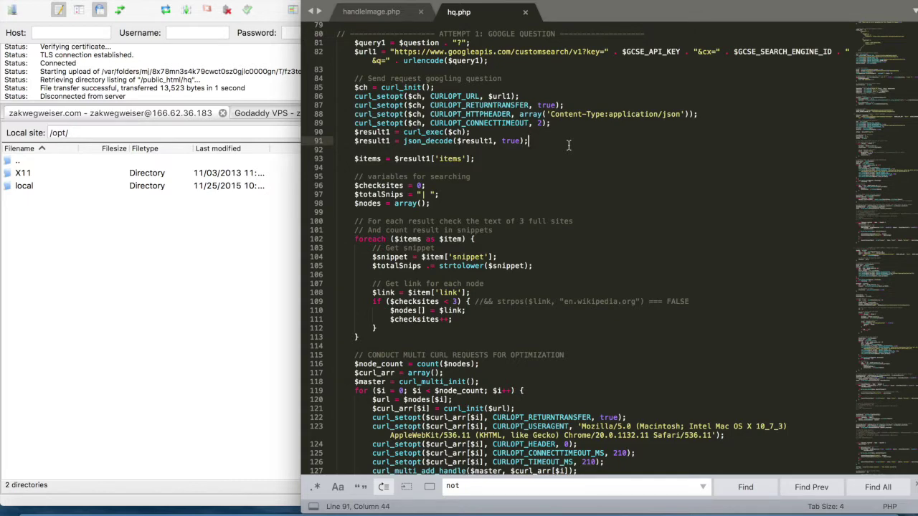
scroll(568, 145, down, 15)
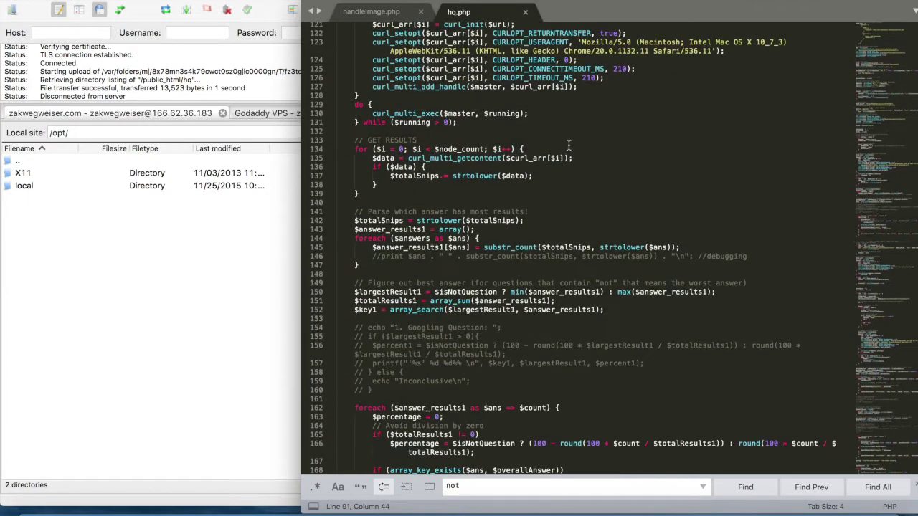
scroll(568, 145, down, 5)
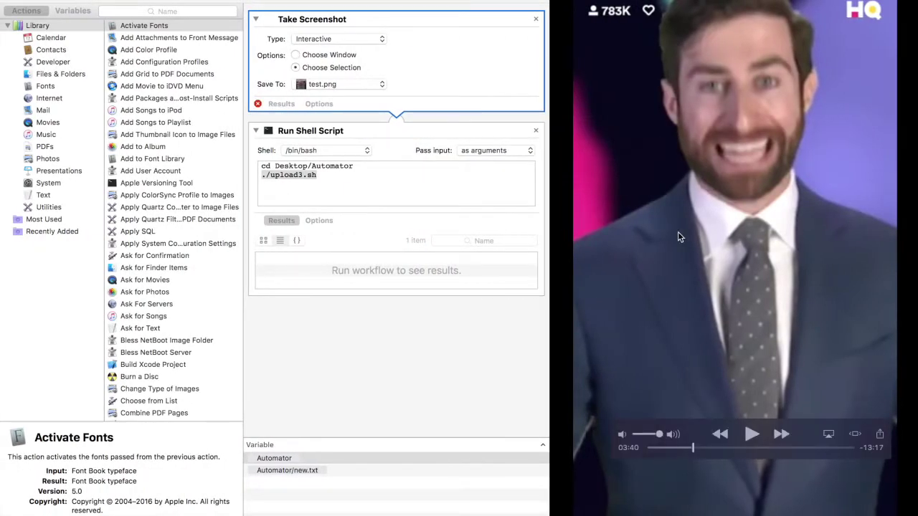
Screenshot the pizza-topping question from the playing video so the workflow predicts pepperoni at 99%.
click(752, 434)
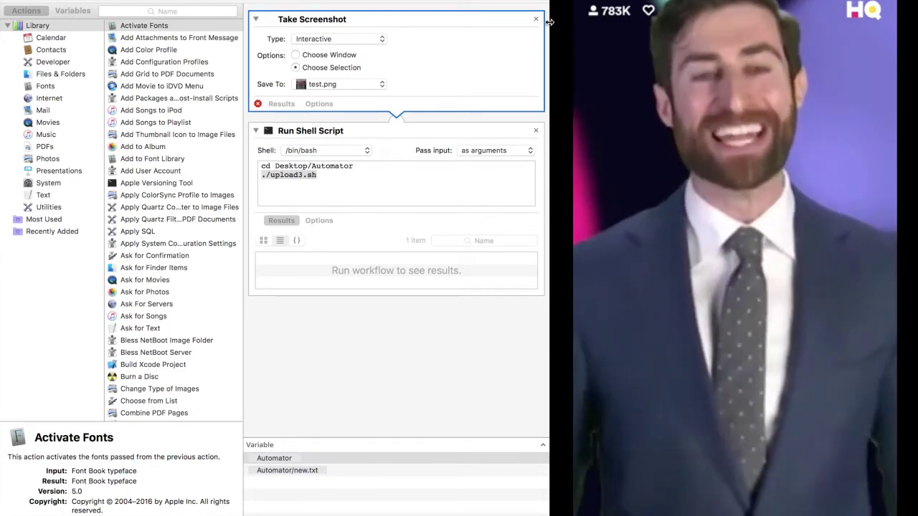
key(super+r)
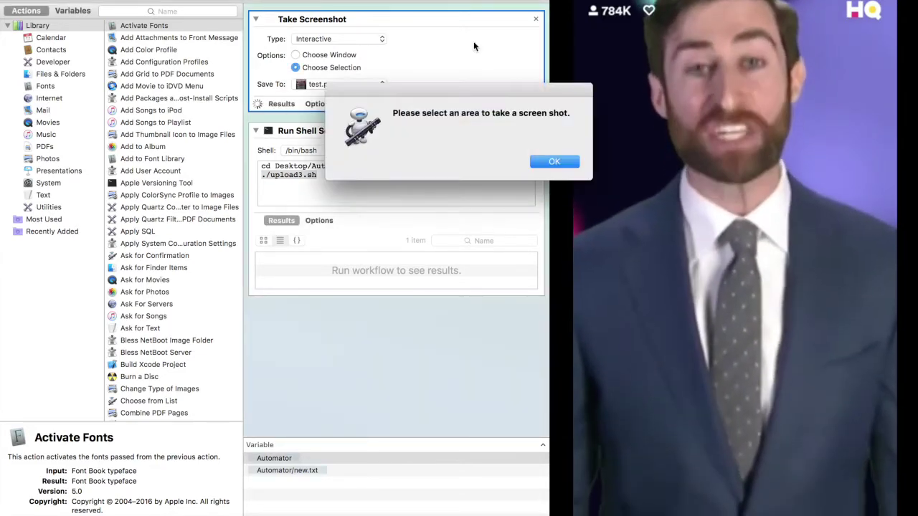
key(Return)
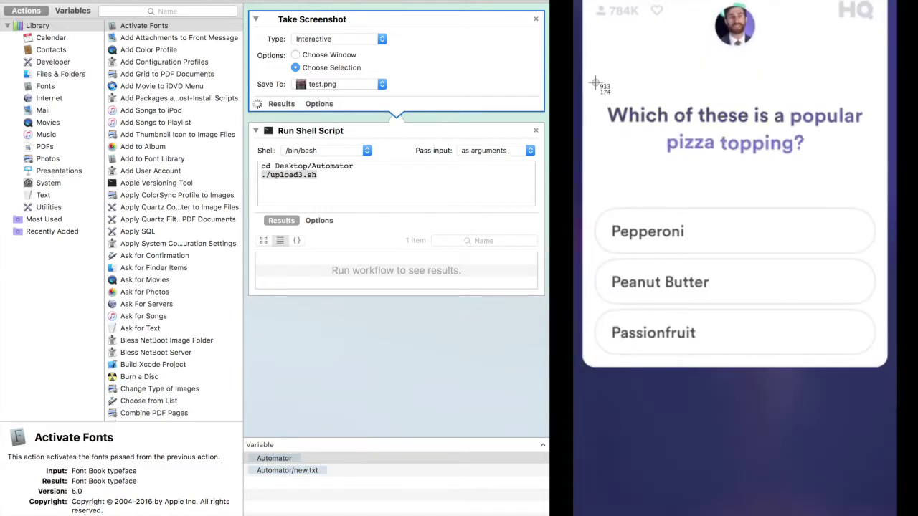
drag(595, 83, 886, 367)
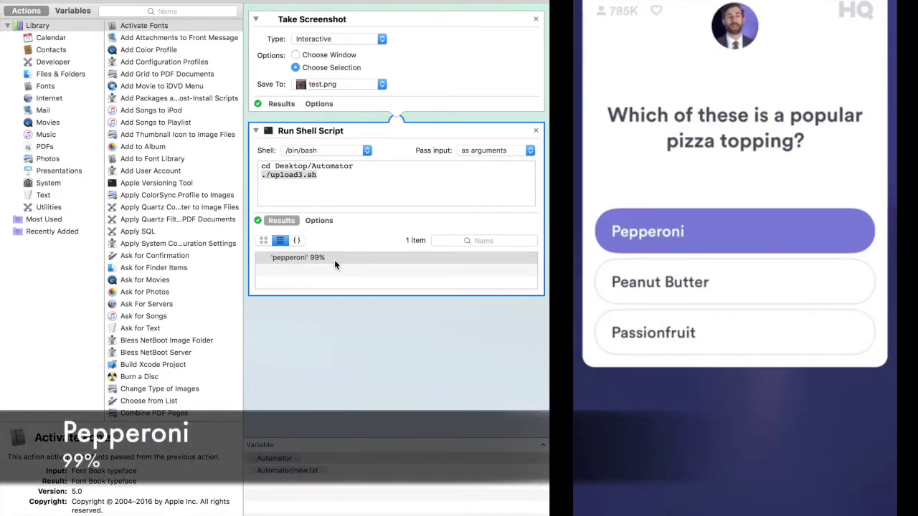
mouse_move(698, 393)
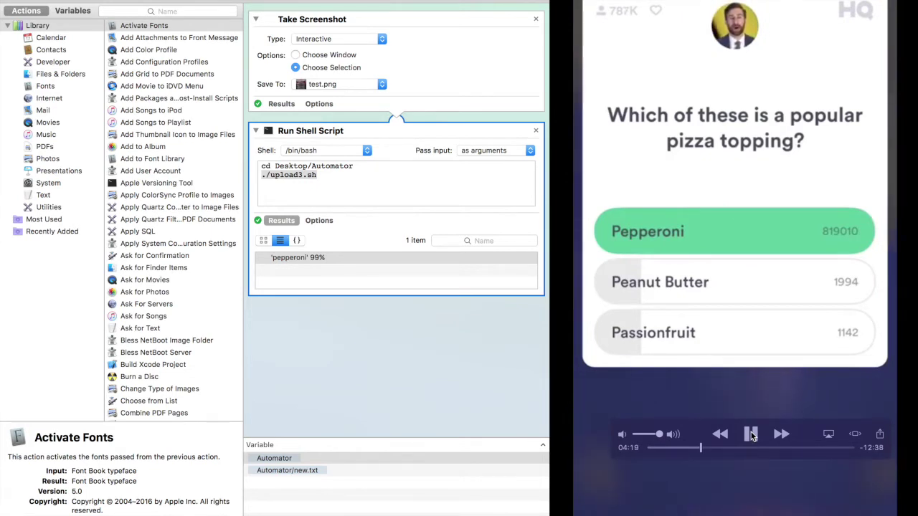
click(750, 436)
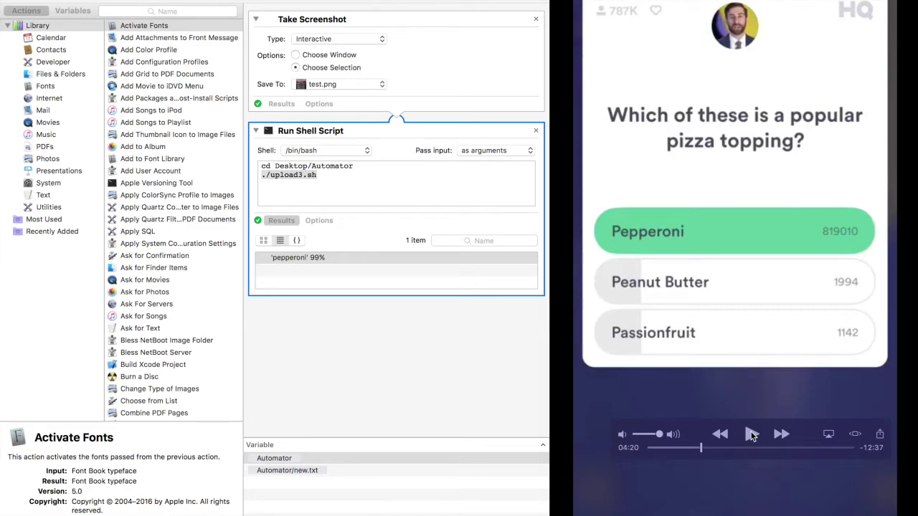
click(409, 275)
Capture the Great Lakes question card, giving NOT QUESTION and a ricki lake 99% prediction.
key(super+r)
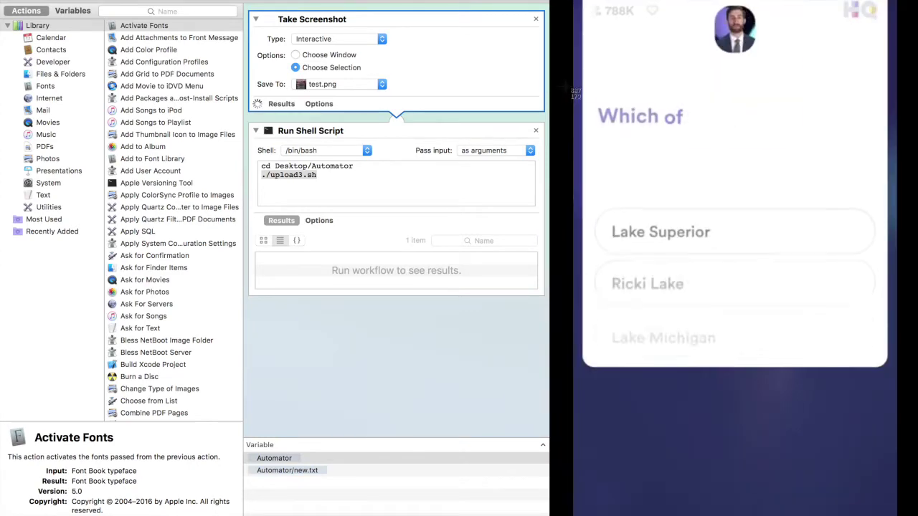
drag(594, 75, 896, 366)
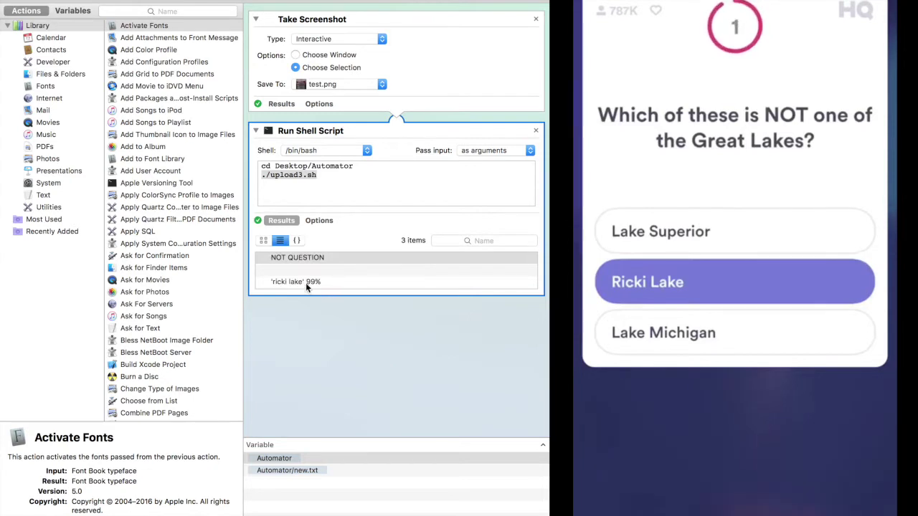
drag(305, 282, 425, 382)
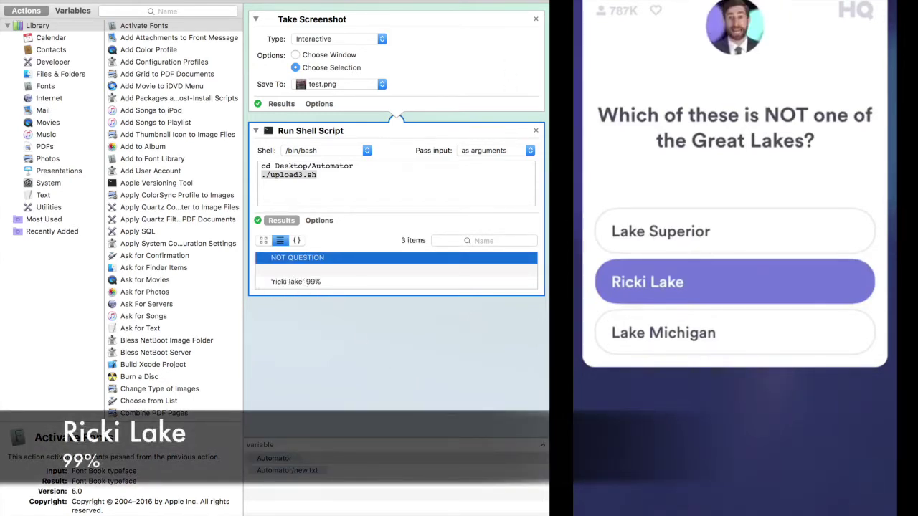
Screenshot the poetic-forms question card for a limerick 53% prediction, then rerun the workflow.
click(530, 0)
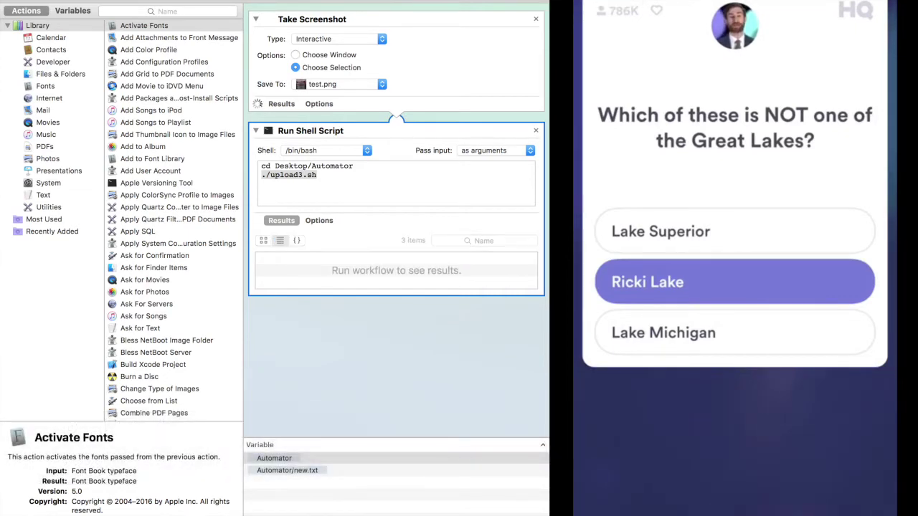
key(Return)
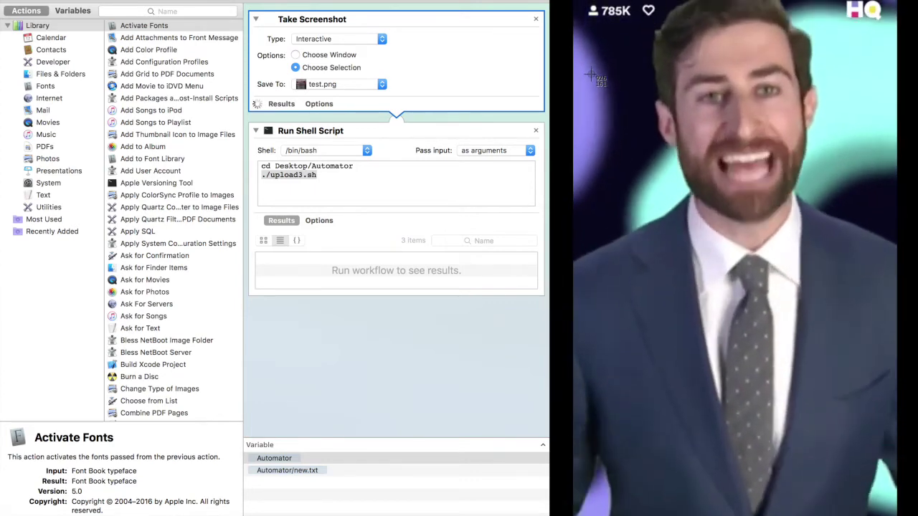
mouse_move(582, 2)
mouse_down()
mouse_move(892, 322)
mouse_move(882, 362)
mouse_up()
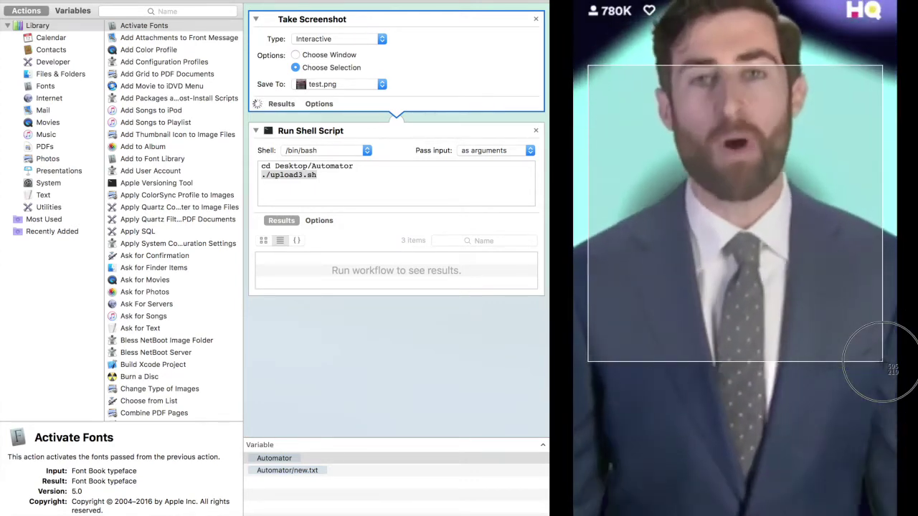
drag(882, 362, 885, 367)
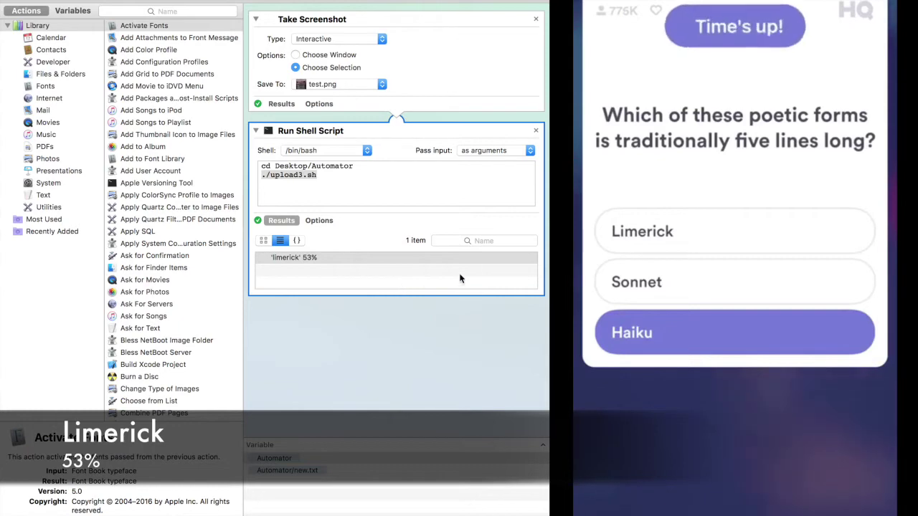
mouse_move(600, 242)
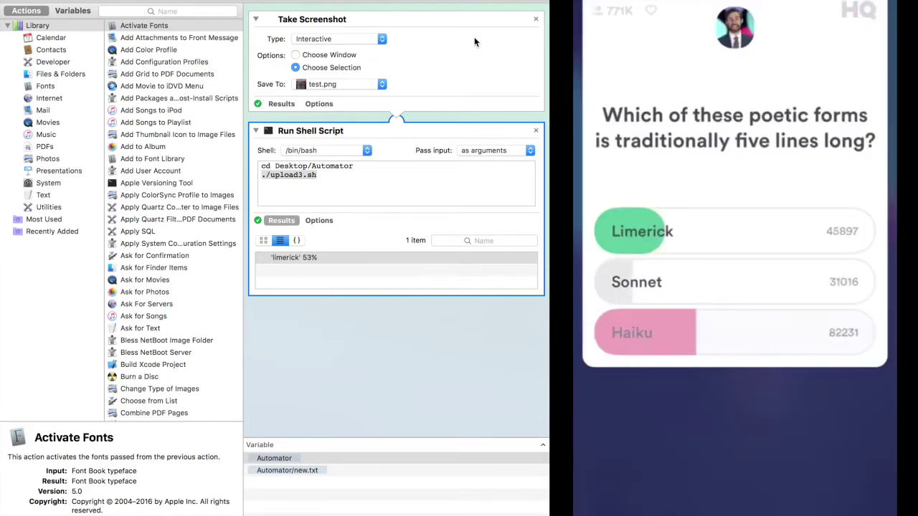
key(super+r)
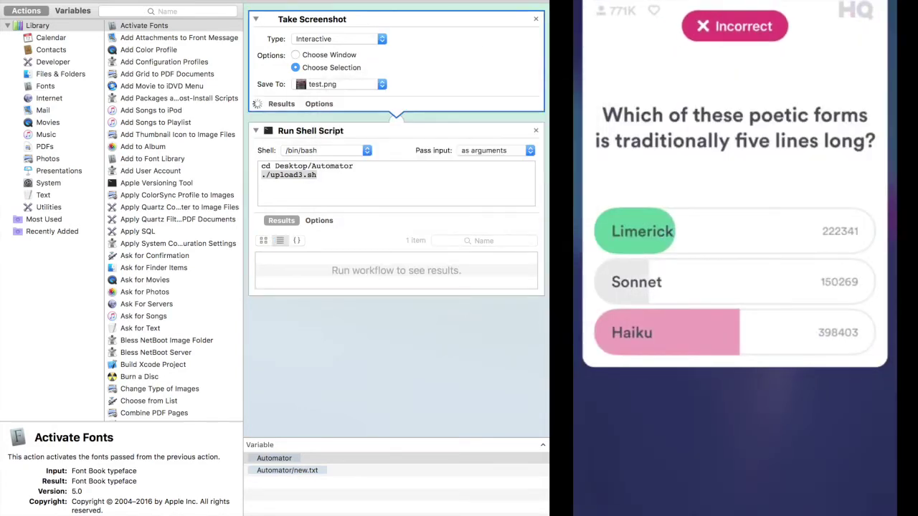
Capture the next question cards, getting 'coco chanel' at 99% for the little black dress question.
drag(588, 70, 884, 369)
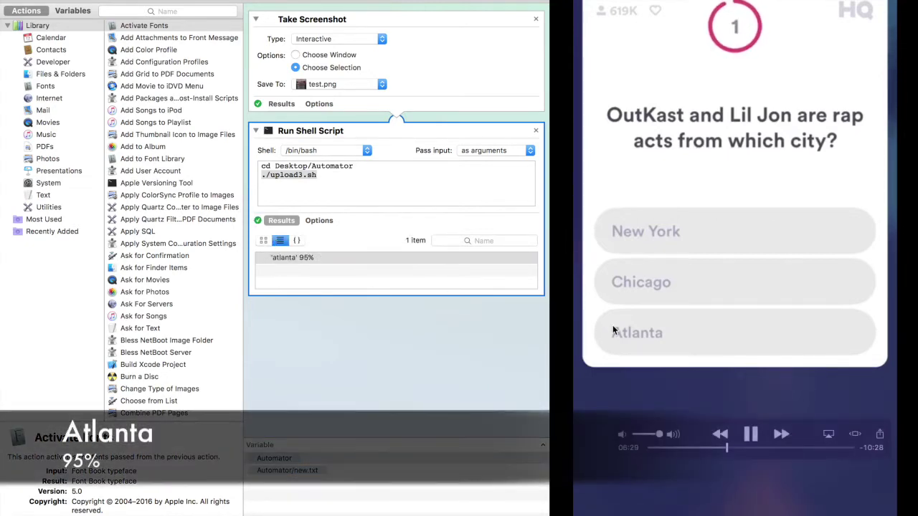
key(super+r)
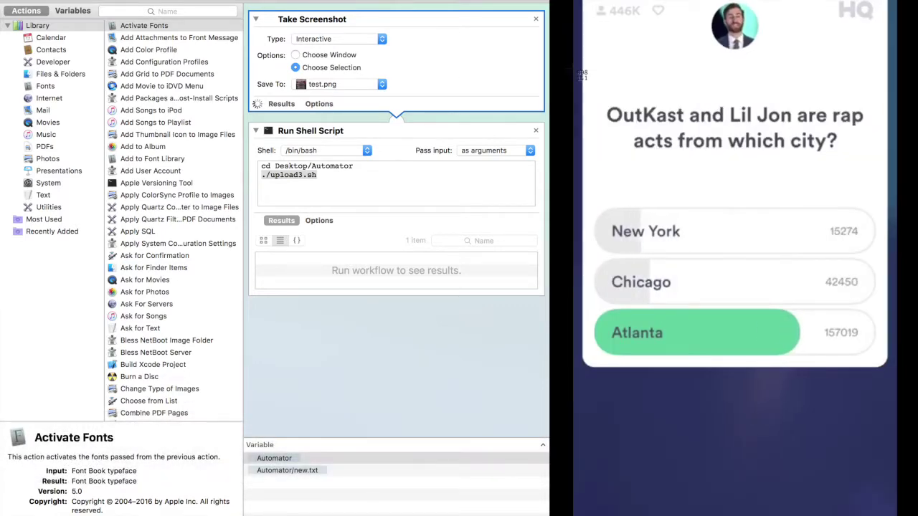
drag(591, 68, 883, 360)
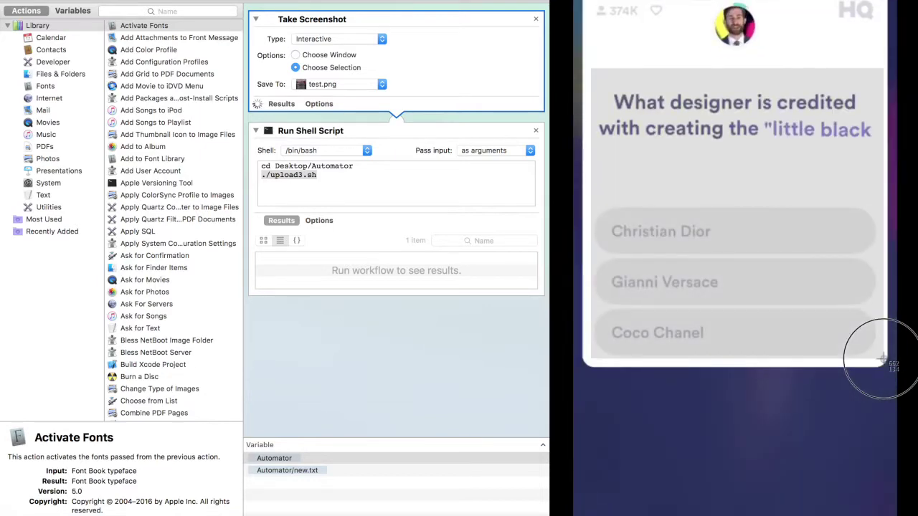
drag(882, 362, 885, 364)
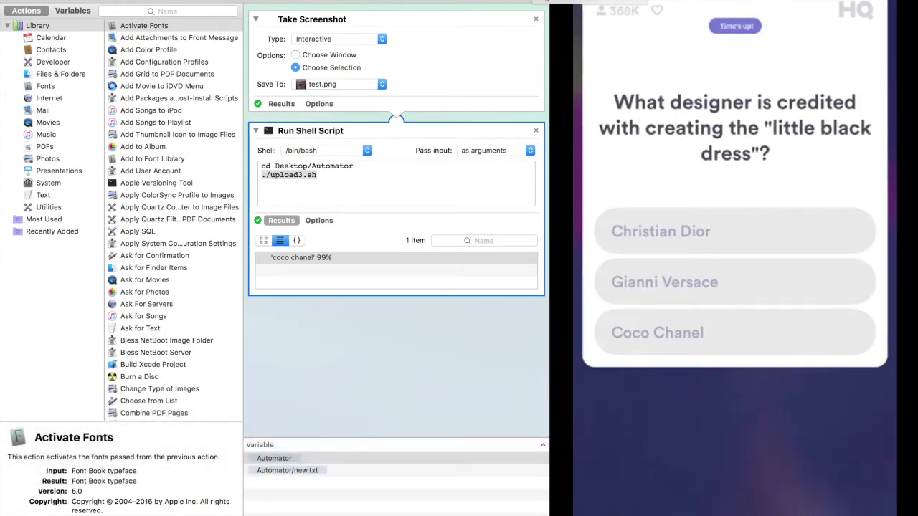
key(super+r)
key(Return)
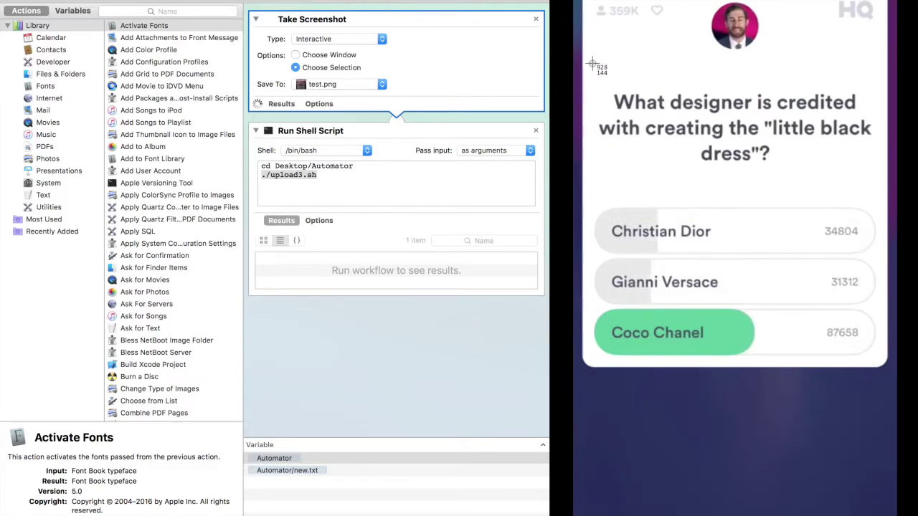
Capture the question card for a 'the element uranium' 80% prediction, then outline the college football question.
drag(591, 63, 882, 362)
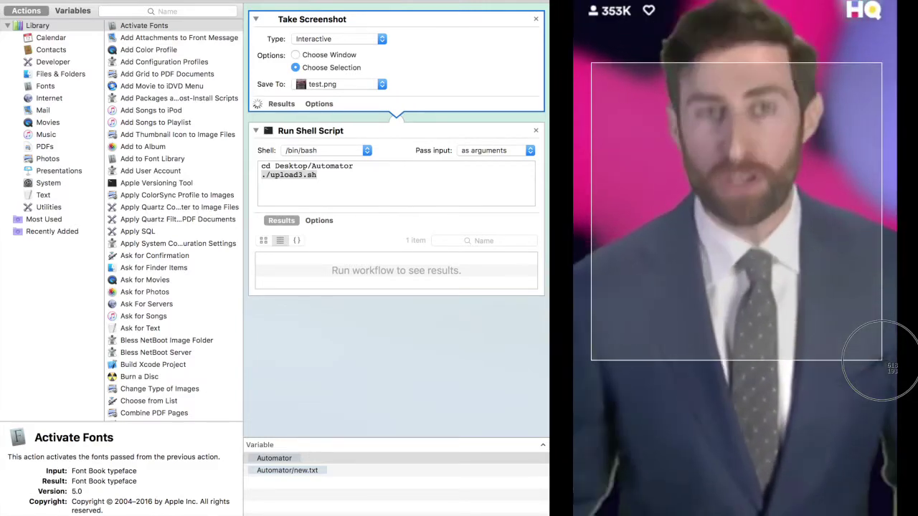
drag(882, 362, 884, 365)
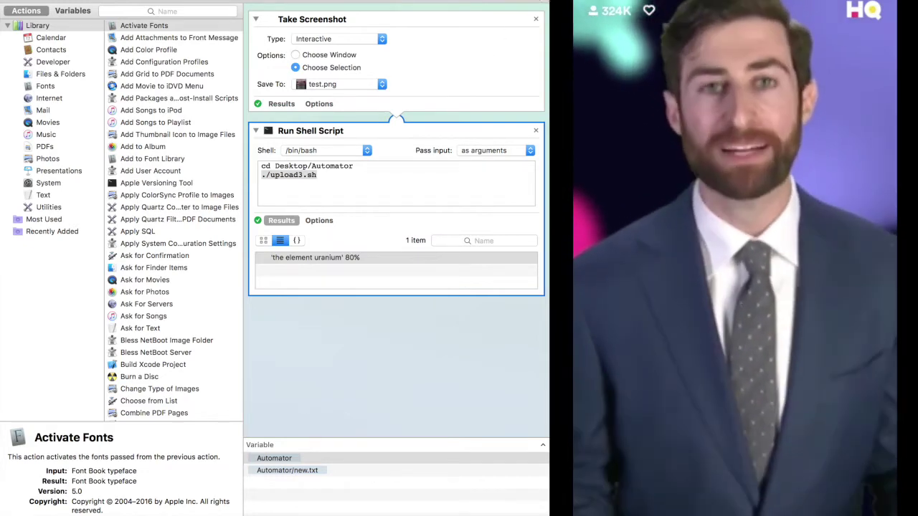
key(super+r)
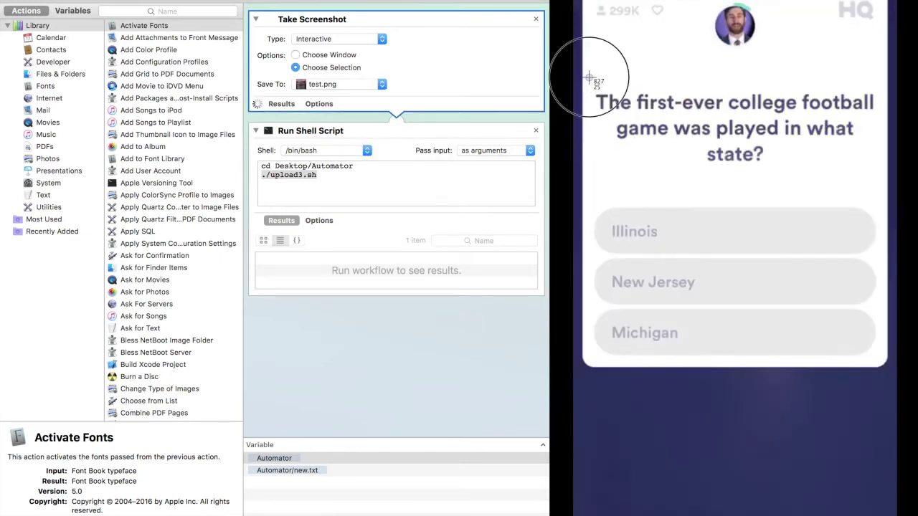
drag(589, 76, 912, 365)
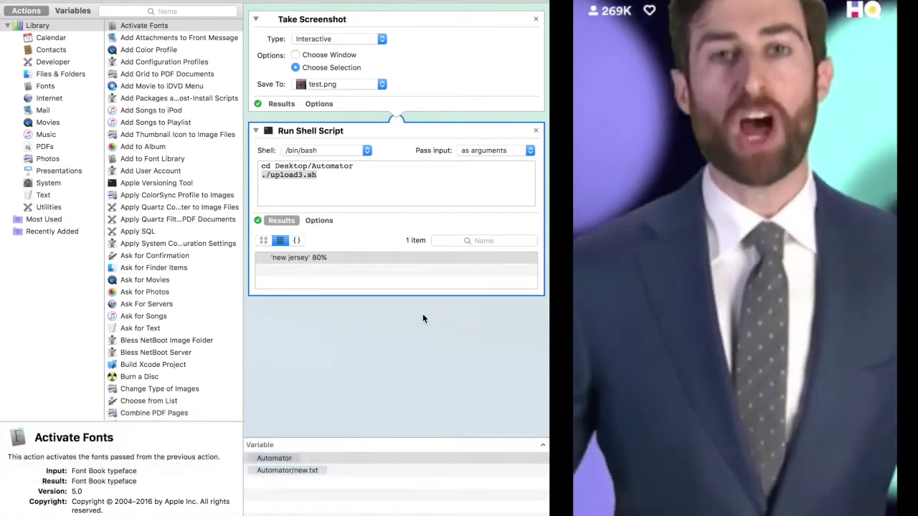
Get New Jersey at 80% for the football question, then Gideon v. Wainwright at 99% for the Supreme Court one.
mouse_move(606, 379)
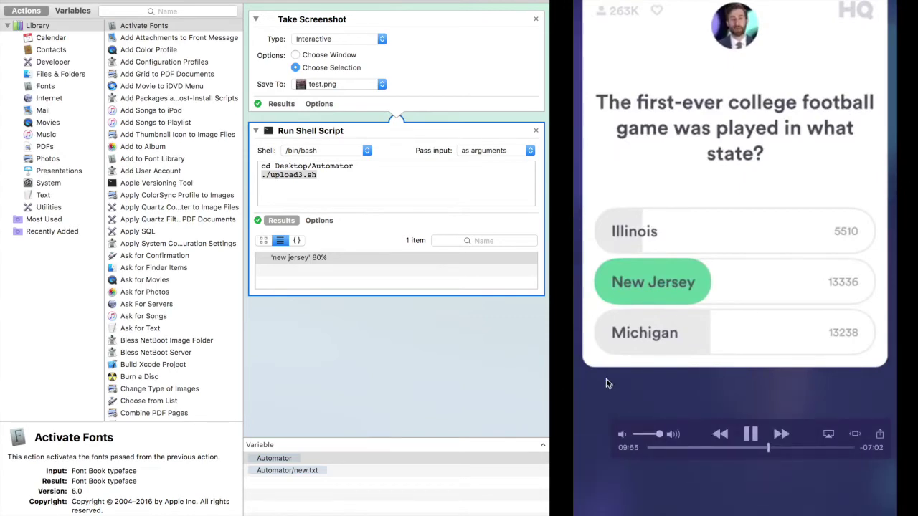
key(super+r)
click(549, 162)
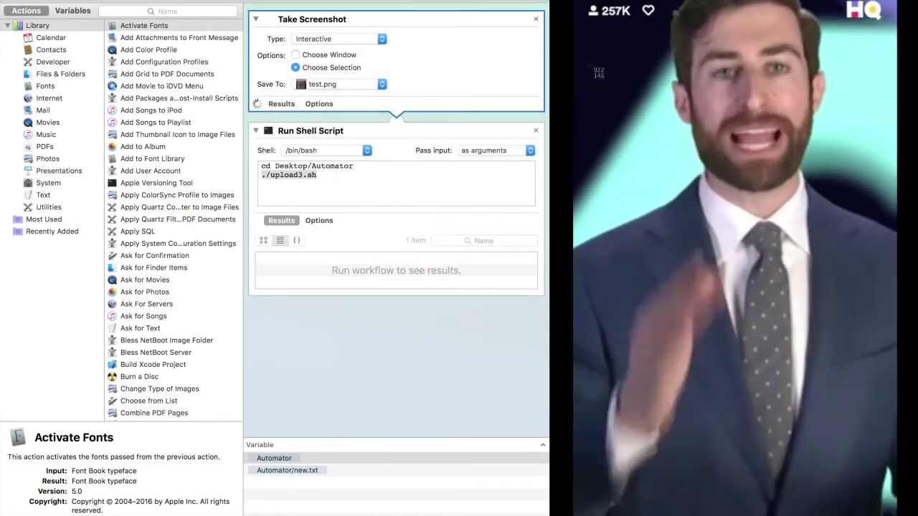
drag(587, 66, 884, 349)
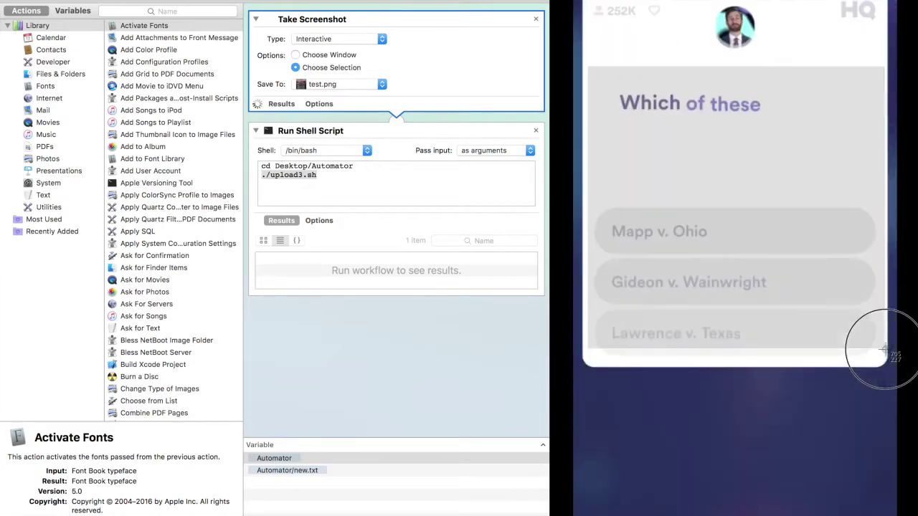
drag(885, 352, 885, 366)
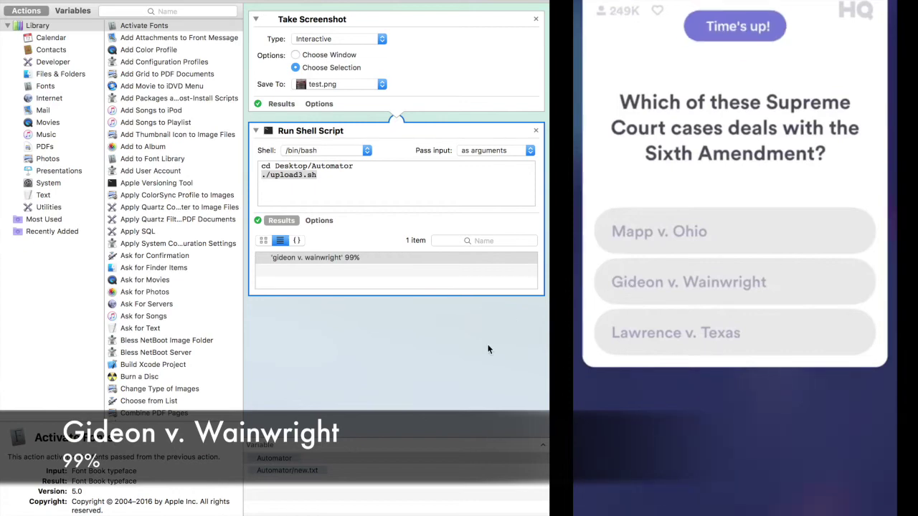
key(super+r)
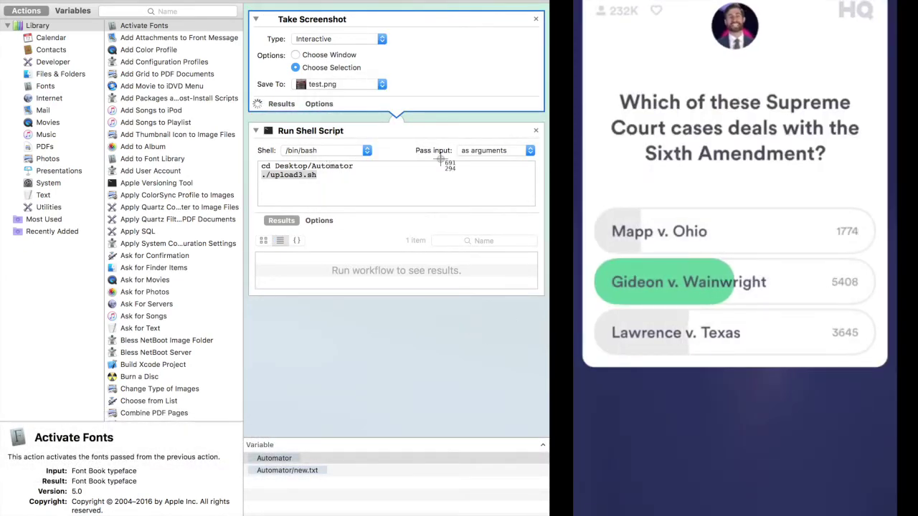
Capture the Saturday Night Live question card for a Steve Martin 66% prediction.
drag(591, 66, 883, 363)
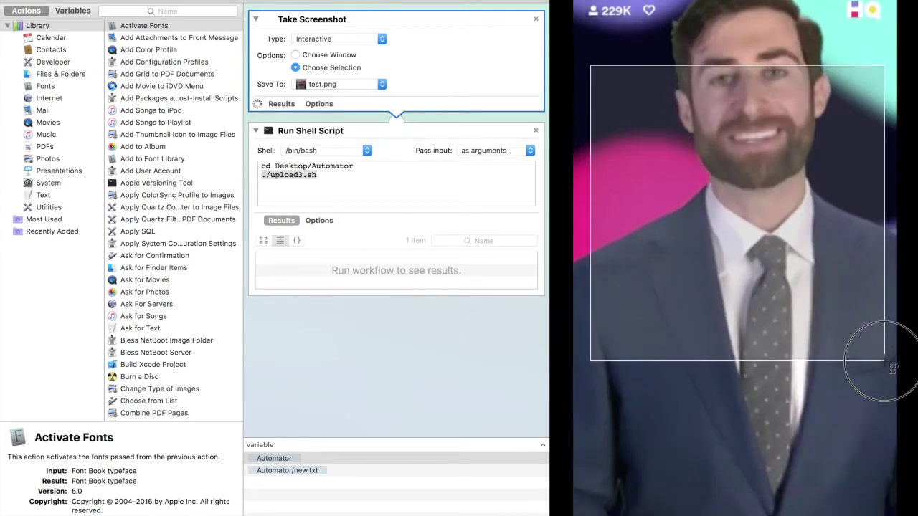
drag(883, 362, 884, 366)
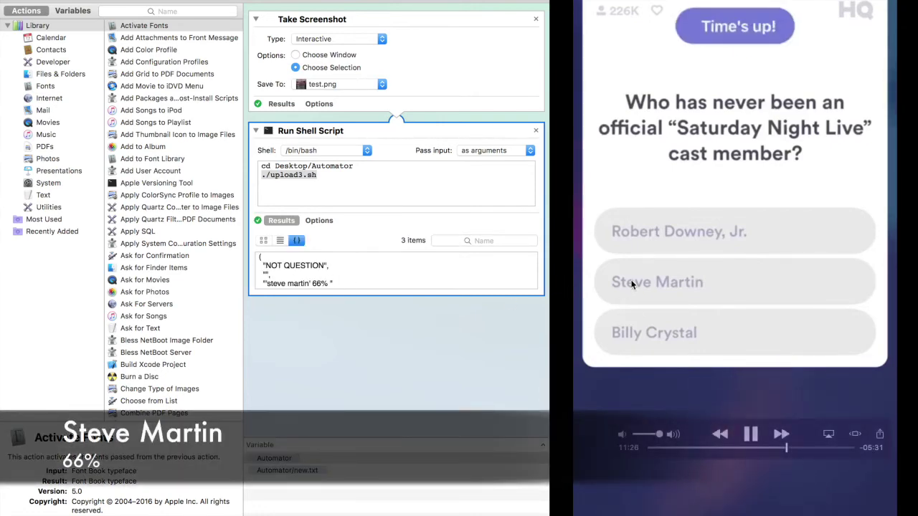
key(super+r)
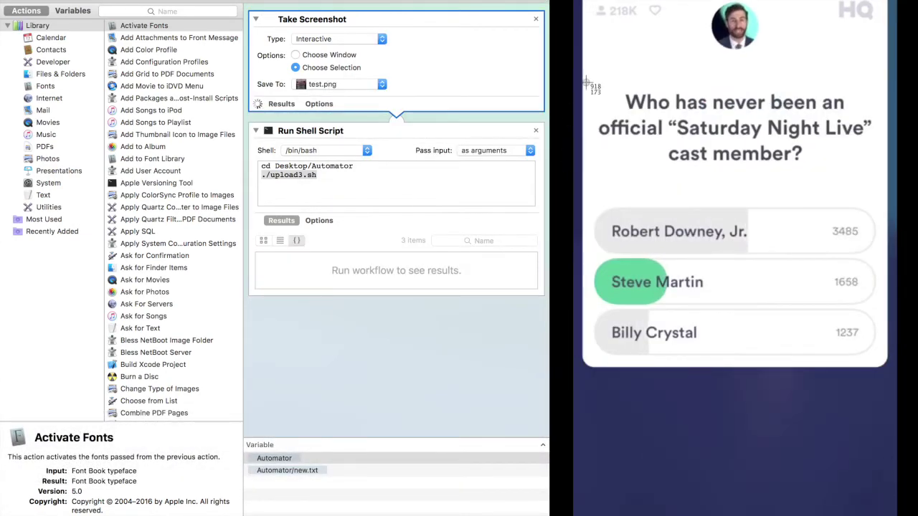
Capture the McDonald's founder question card for a San Diego Padres 81% prediction.
drag(590, 68, 885, 367)
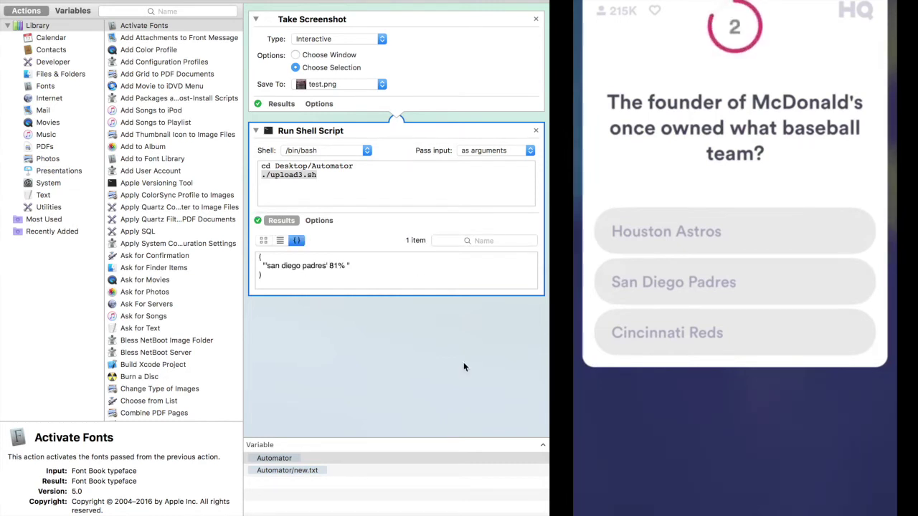
mouse_move(602, 266)
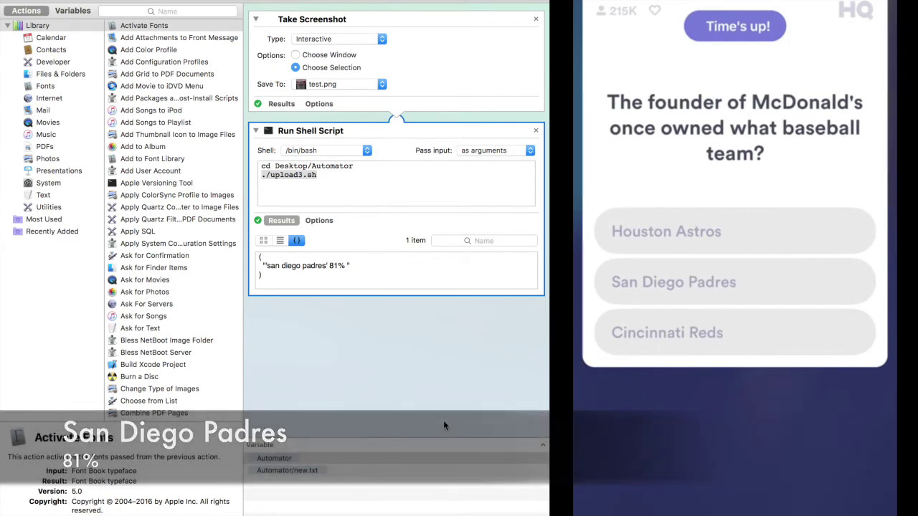
click(534, 1)
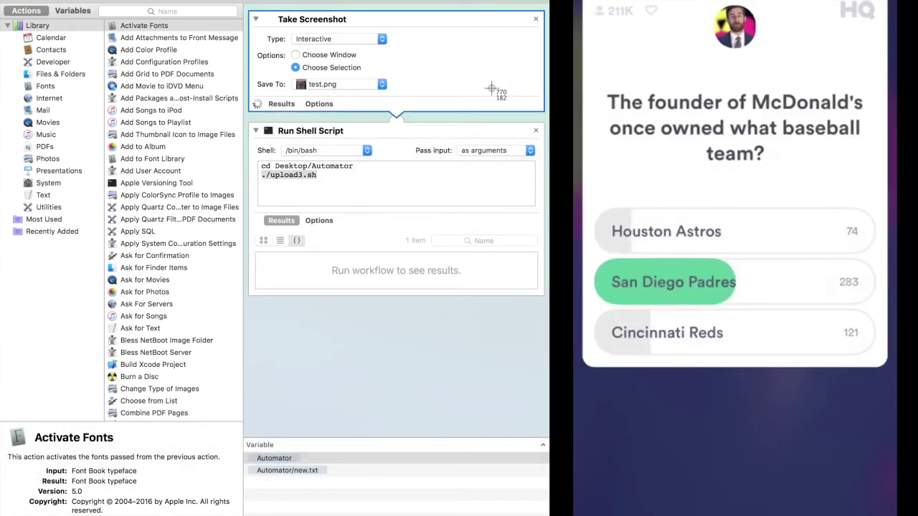
Capture the C-SPAN question (Al Gore, 99%), then the Walker, Texas Ranger question (Crash, 99%).
drag(591, 66, 882, 360)
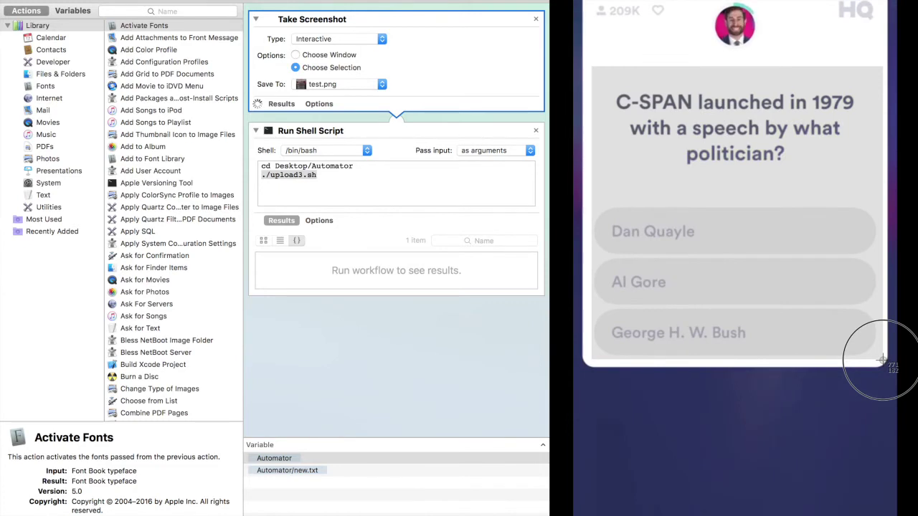
drag(882, 361, 882, 361)
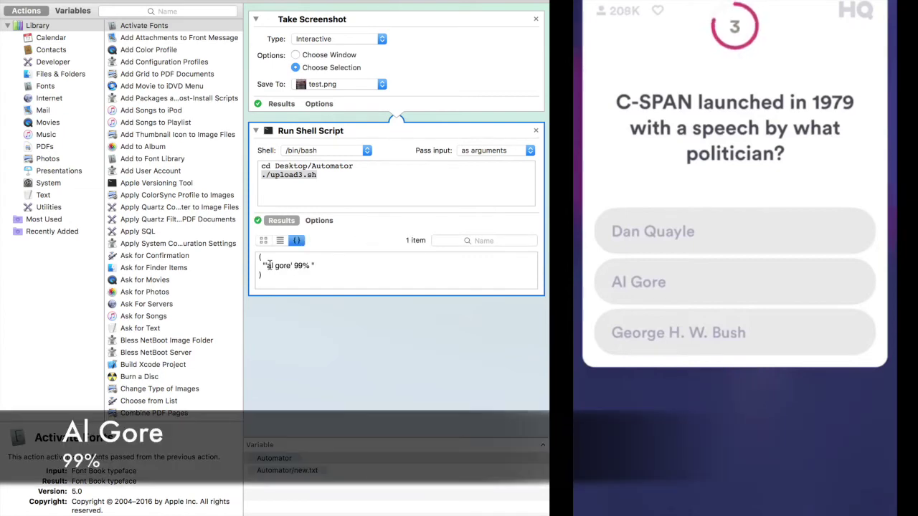
key(super+r)
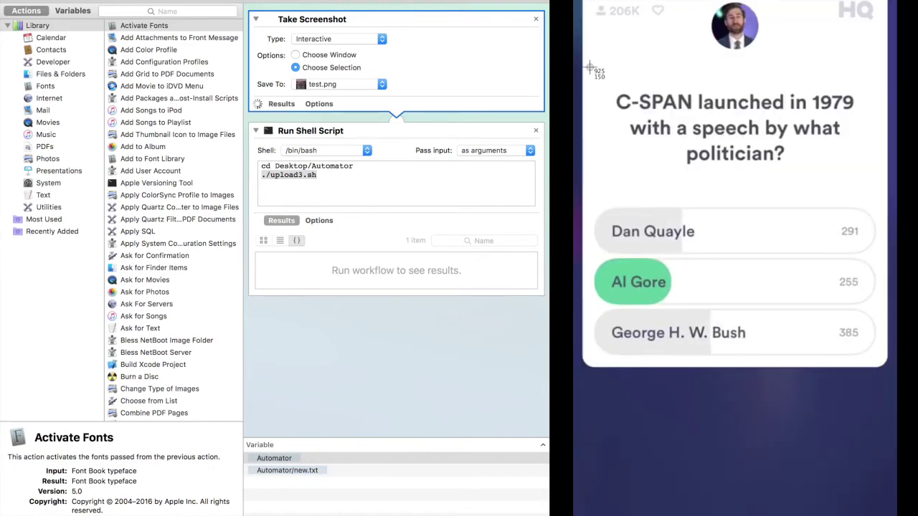
drag(589, 67, 882, 361)
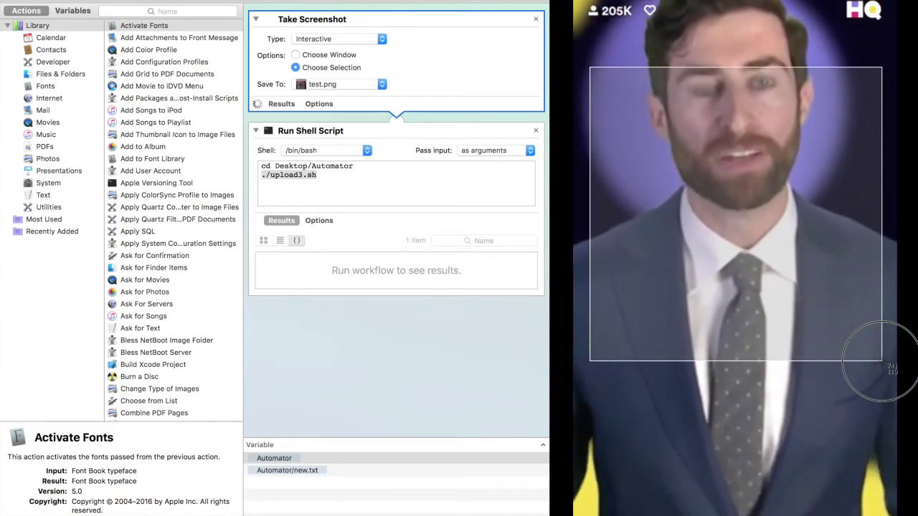
drag(882, 361, 883, 363)
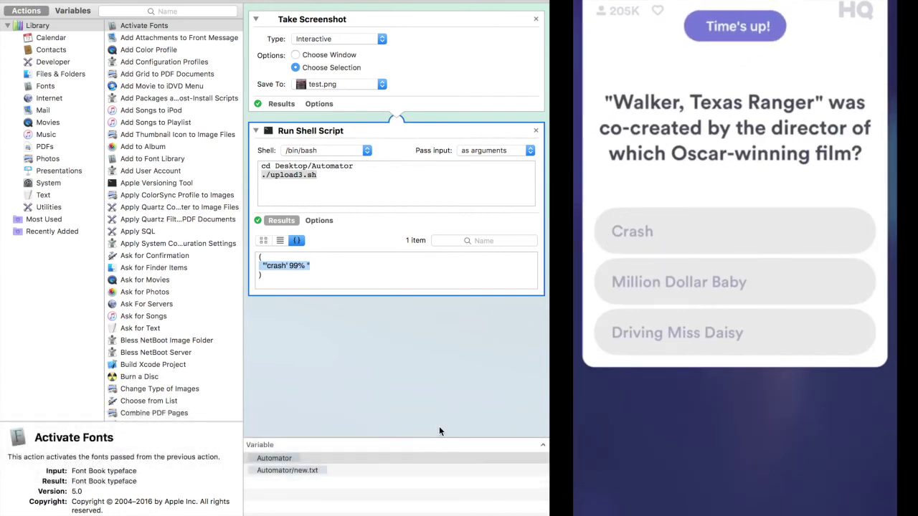
Deselect the workflow actions and pause the HQ trivia video while the 'crash' 99% prediction shows.
click(379, 380)
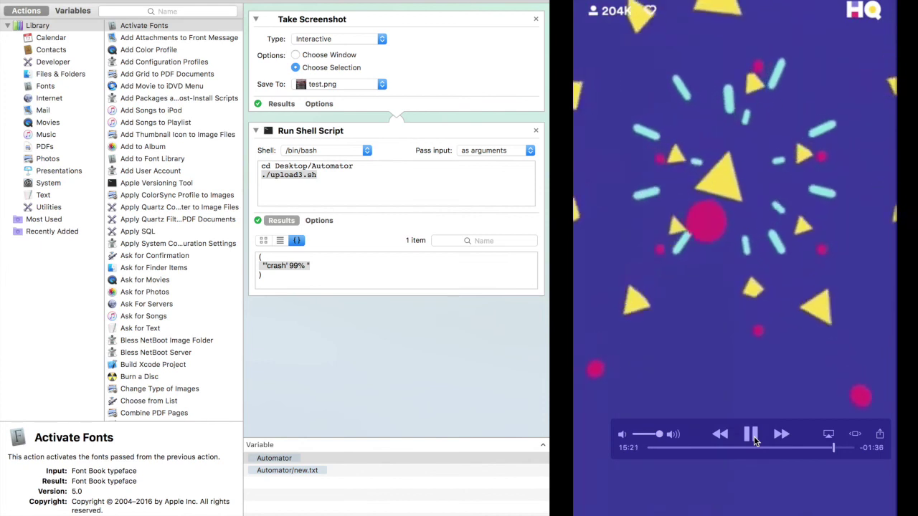
click(754, 441)
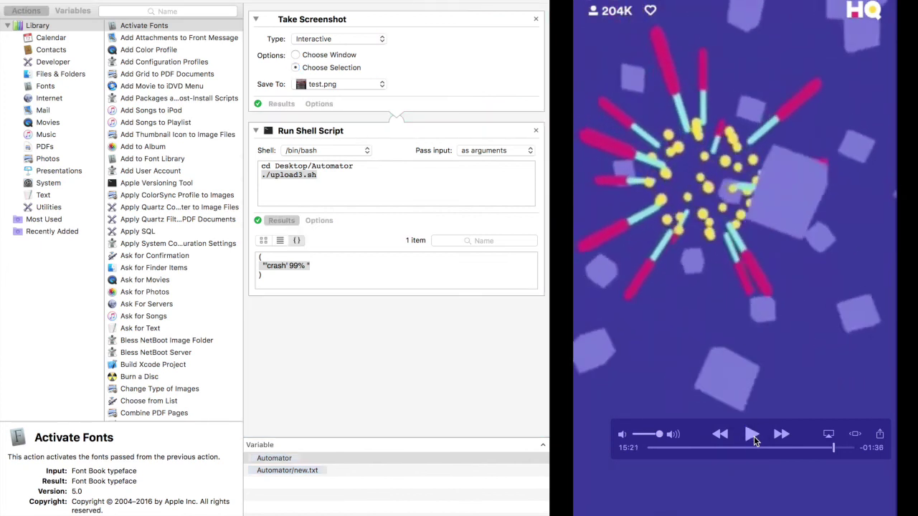